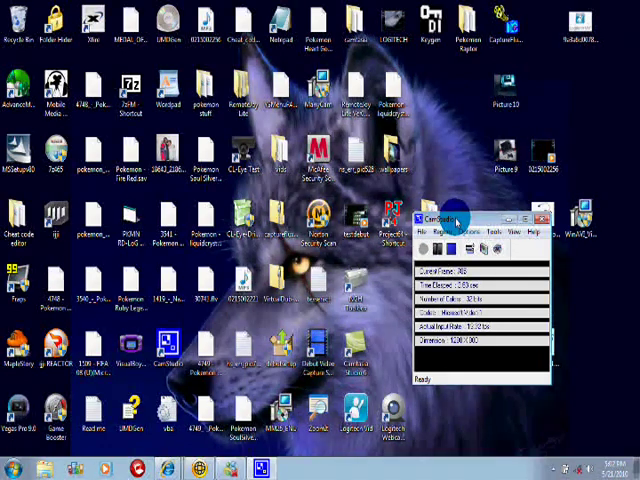
Step: Move the CamStudio window to the bottom-right corner, then select and deselect the Project64 shortcut
{"action": "left_click_drag", "start_coordinate": [460, 218], "coordinate": [548, 447]}
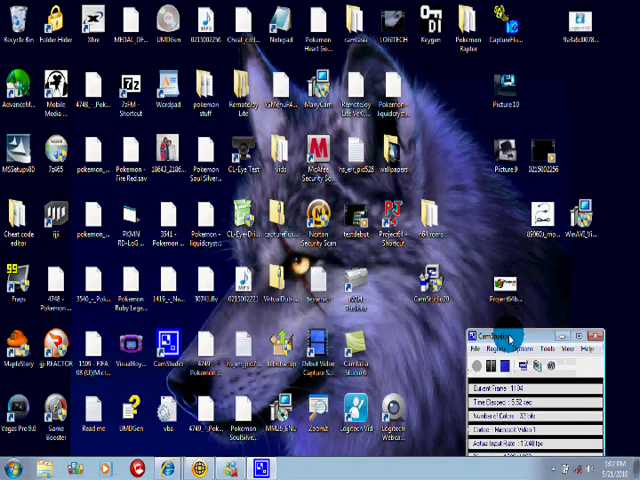
{"action": "left_click_drag", "start_coordinate": [548, 447], "coordinate": [545, 453]}
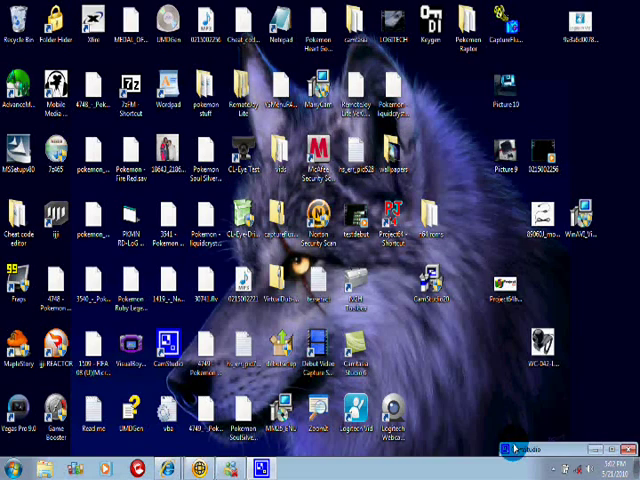
{"action": "left_click", "coordinate": [391, 225]}
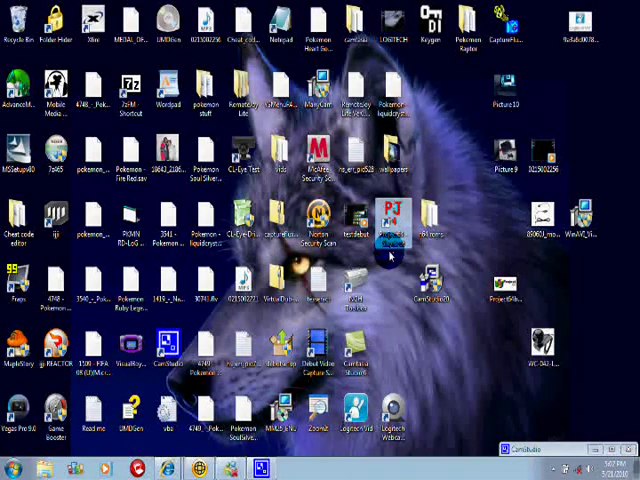
{"action": "left_click", "coordinate": [410, 333]}
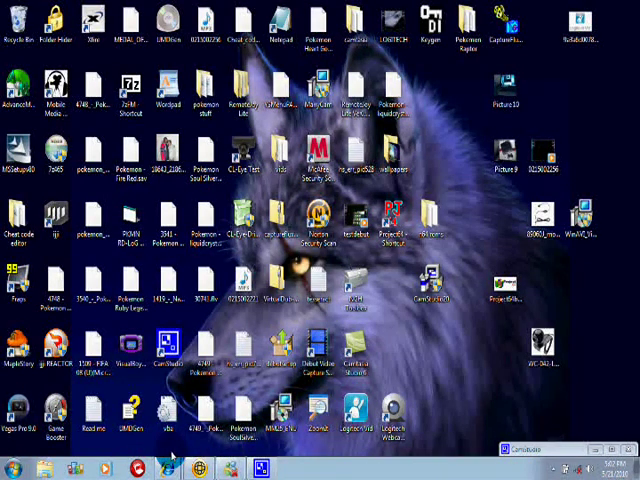
Step: Bring back Emulator Zone's Project64 page, then switch to the coolroms Google results tab
{"action": "left_click", "coordinate": [170, 468]}
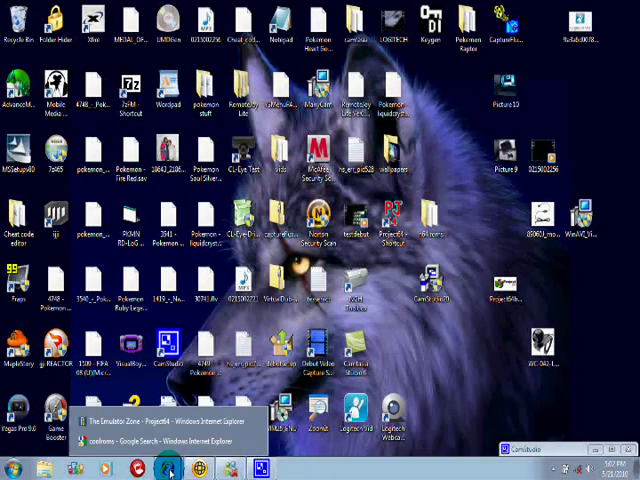
{"action": "left_click", "coordinate": [198, 421]}
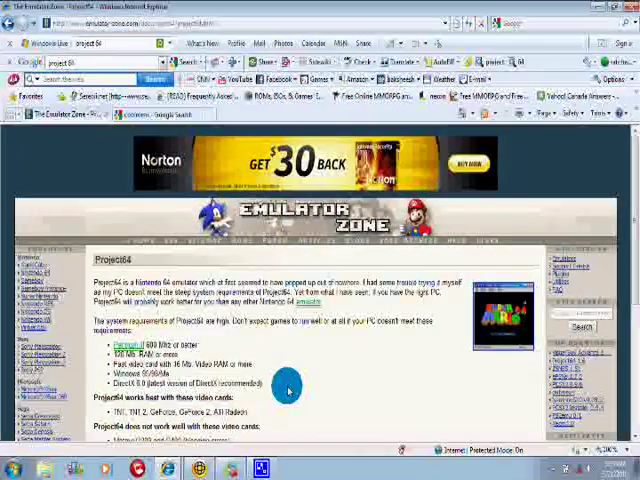
{"action": "scroll", "coordinate": [288, 388], "scroll_direction": "down", "scroll_amount": 1}
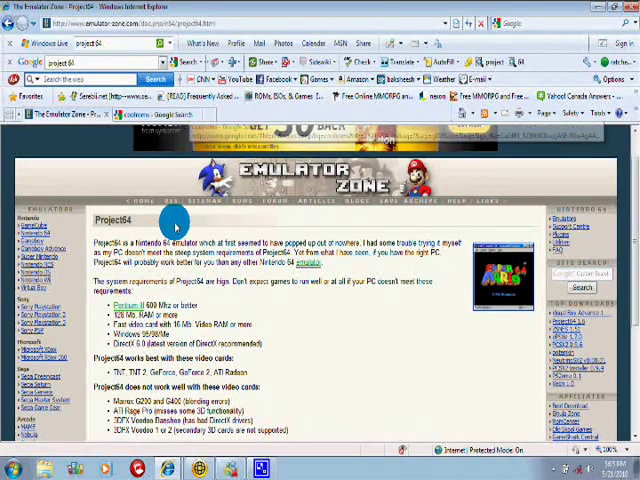
{"action": "scroll", "coordinate": [158, 333], "scroll_direction": "down", "scroll_amount": 3}
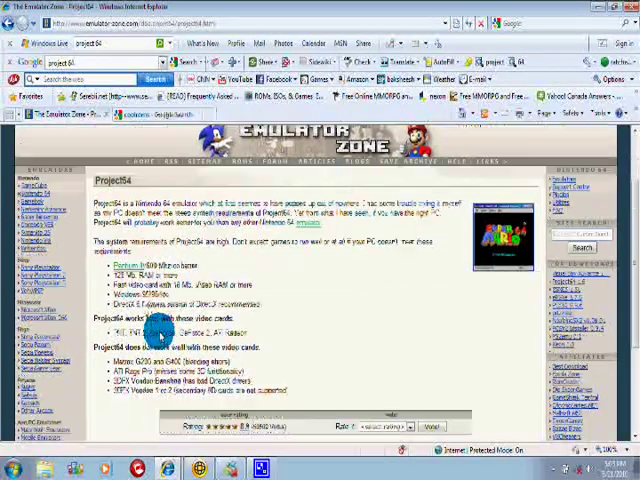
{"action": "scroll", "coordinate": [158, 333], "scroll_direction": "down", "scroll_amount": 1}
{"action": "scroll", "coordinate": [158, 333], "scroll_direction": "up", "scroll_amount": 2}
{"action": "scroll", "coordinate": [158, 333], "scroll_direction": "up", "scroll_amount": 2}
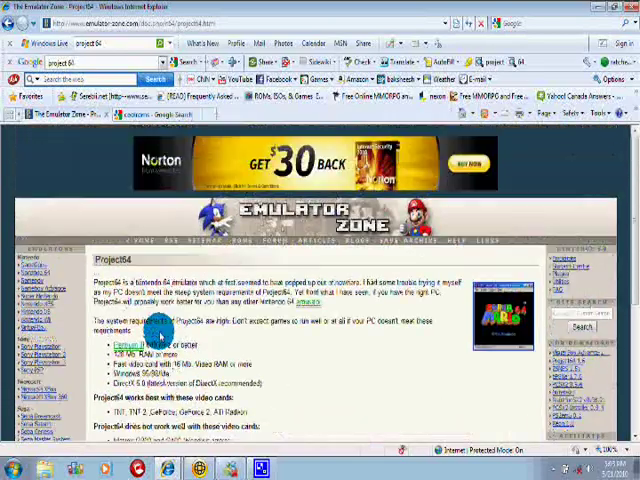
{"action": "scroll", "coordinate": [158, 333], "scroll_direction": "down", "scroll_amount": 3}
{"action": "scroll", "coordinate": [158, 333], "scroll_direction": "up", "scroll_amount": 3}
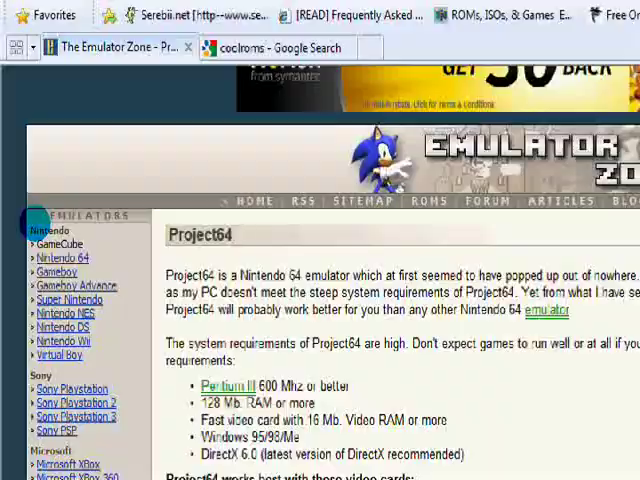
{"action": "scroll", "coordinate": [34, 235], "scroll_direction": "down", "scroll_amount": 2}
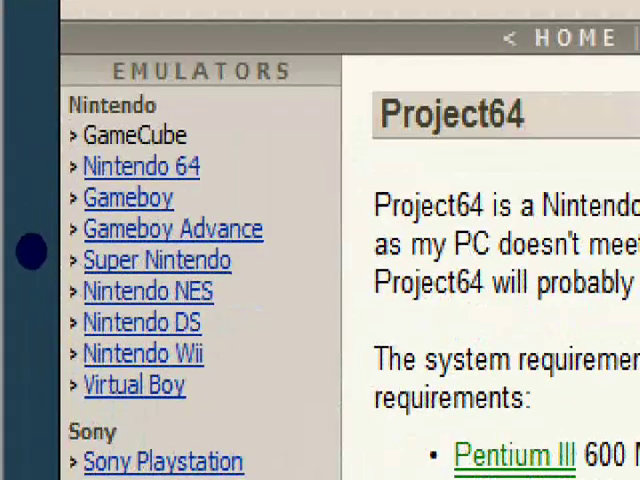
{"action": "scroll", "coordinate": [34, 235], "scroll_direction": "up", "scroll_amount": 1}
{"action": "scroll", "coordinate": [34, 235], "scroll_direction": "down", "scroll_amount": 2}
{"action": "scroll", "coordinate": [25, 283], "scroll_direction": "down", "scroll_amount": 1}
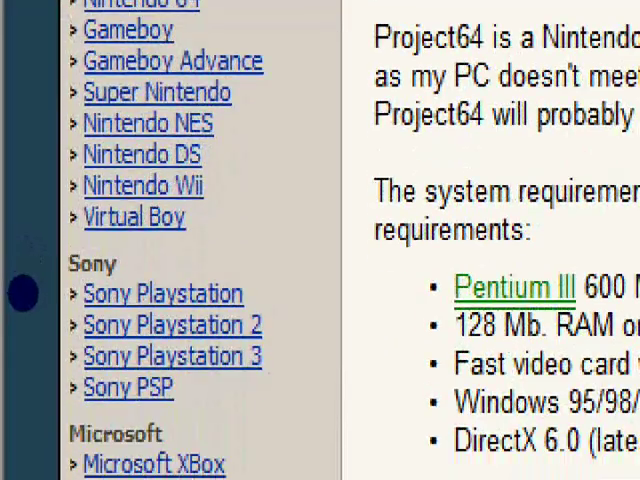
{"action": "scroll", "coordinate": [25, 283], "scroll_direction": "down", "scroll_amount": 2}
{"action": "scroll", "coordinate": [25, 283], "scroll_direction": "up", "scroll_amount": 3}
{"action": "scroll", "coordinate": [30, 268], "scroll_direction": "down", "scroll_amount": 3}
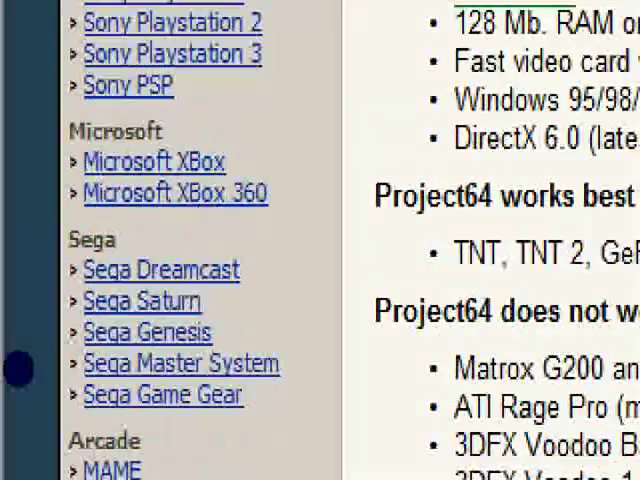
{"action": "scroll", "coordinate": [30, 268], "scroll_direction": "down", "scroll_amount": 2}
{"action": "scroll", "coordinate": [30, 268], "scroll_direction": "up", "scroll_amount": 3}
{"action": "scroll", "coordinate": [30, 268], "scroll_direction": "up", "scroll_amount": 3}
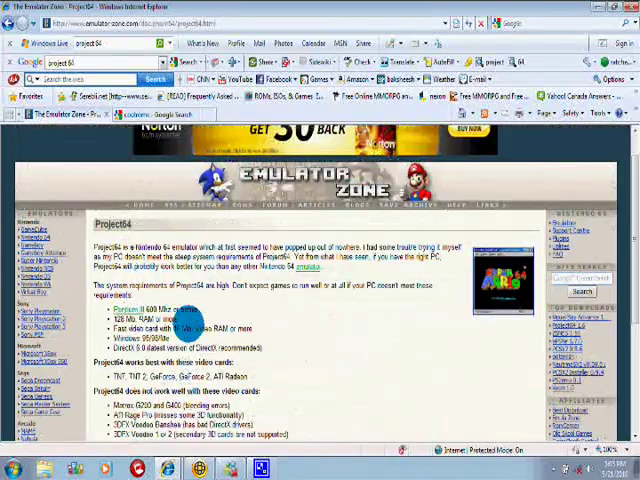
{"action": "scroll", "coordinate": [185, 318], "scroll_direction": "down", "scroll_amount": 2}
{"action": "scroll", "coordinate": [185, 318], "scroll_direction": "up", "scroll_amount": 2}
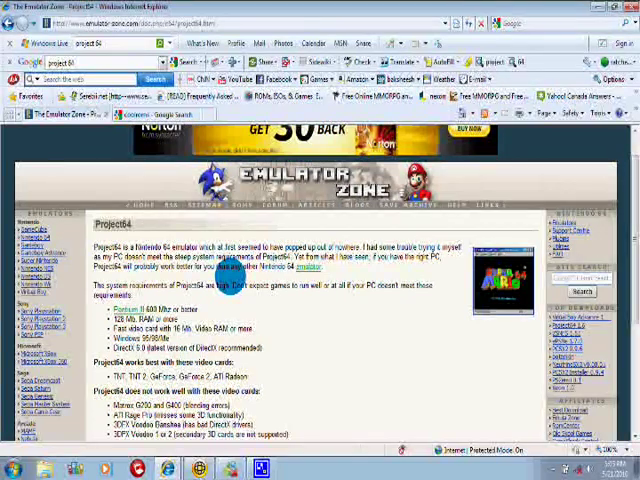
{"action": "scroll", "coordinate": [232, 283], "scroll_direction": "down", "scroll_amount": 2}
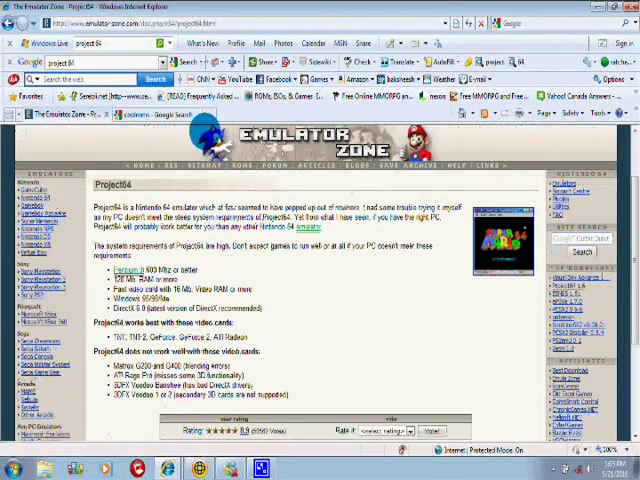
{"action": "left_click", "coordinate": [160, 115]}
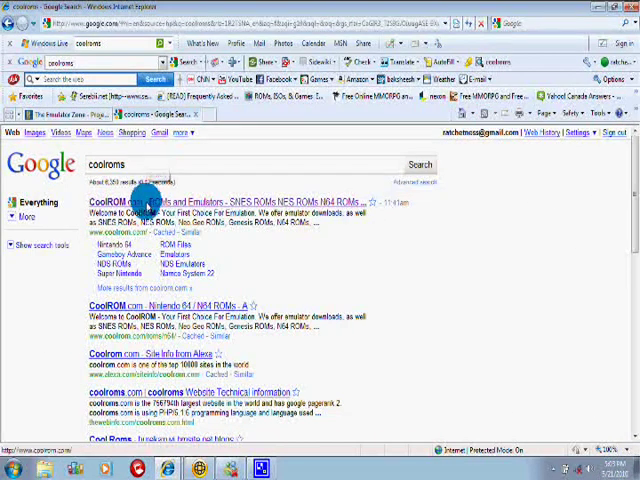
{"action": "left_click", "coordinate": [148, 205]}
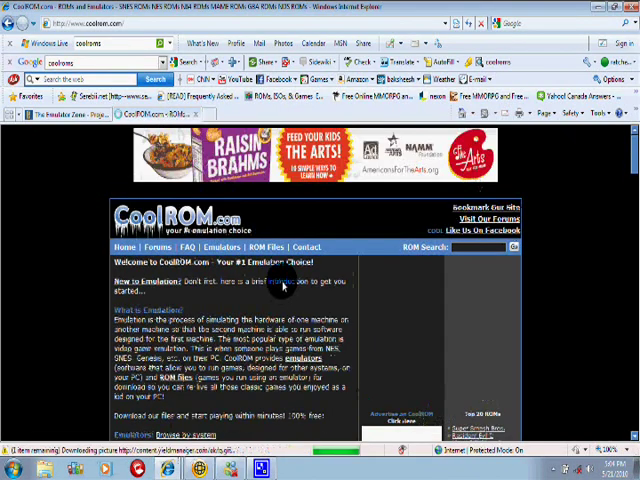
{"action": "scroll", "coordinate": [283, 283], "scroll_direction": "down", "scroll_amount": 2}
{"action": "scroll", "coordinate": [283, 283], "scroll_direction": "down", "scroll_amount": 2}
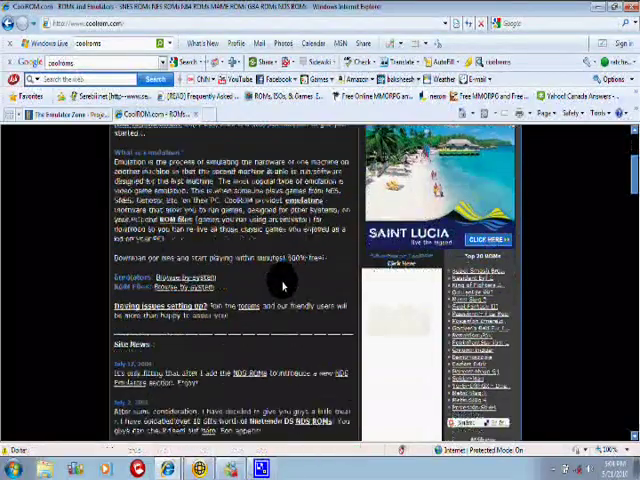
{"action": "scroll", "coordinate": [283, 287], "scroll_direction": "down", "scroll_amount": 2}
{"action": "scroll", "coordinate": [283, 287], "scroll_direction": "up", "scroll_amount": 2}
{"action": "scroll", "coordinate": [283, 287], "scroll_direction": "up", "scroll_amount": 3}
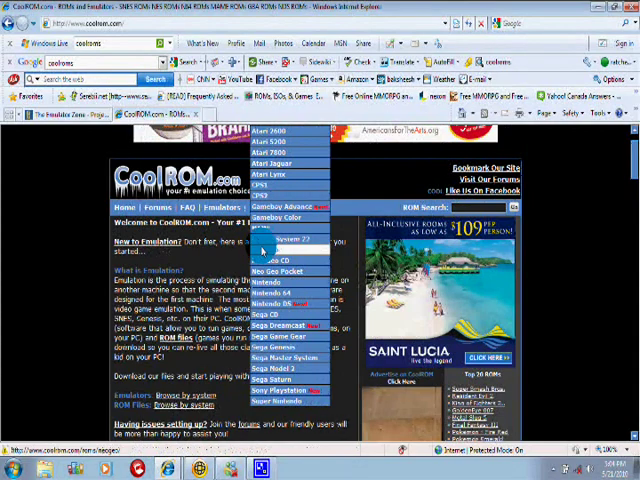
{"action": "left_click", "coordinate": [258, 208]}
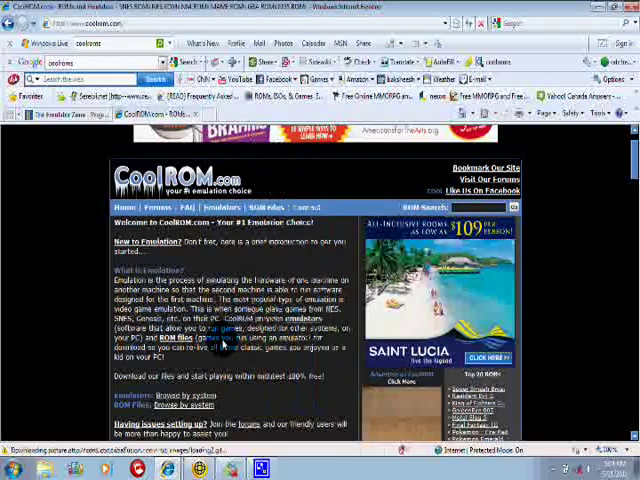
{"action": "left_click", "coordinate": [8, 22]}
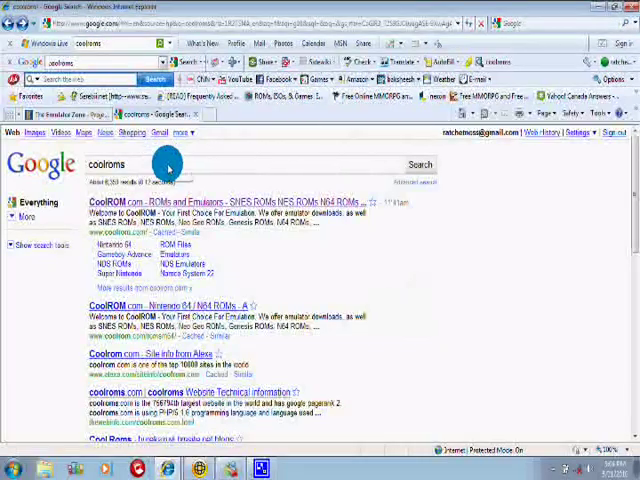
Step: Replace the coolroms search with romulation and open the romulation.net result
{"action": "double_click", "coordinate": [168, 165]}
{"action": "key", "text": "BackSpace"}
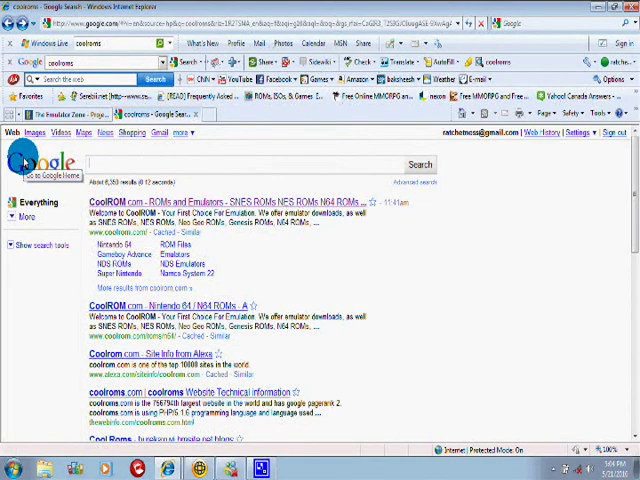
{"action": "type", "text": "romulation"}
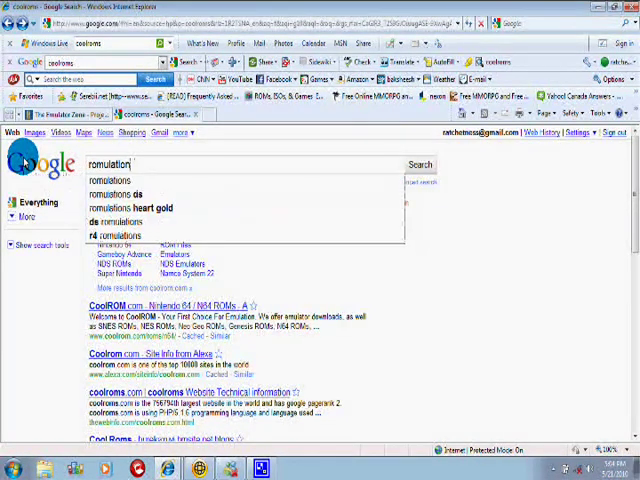
{"action": "key", "text": "Return"}
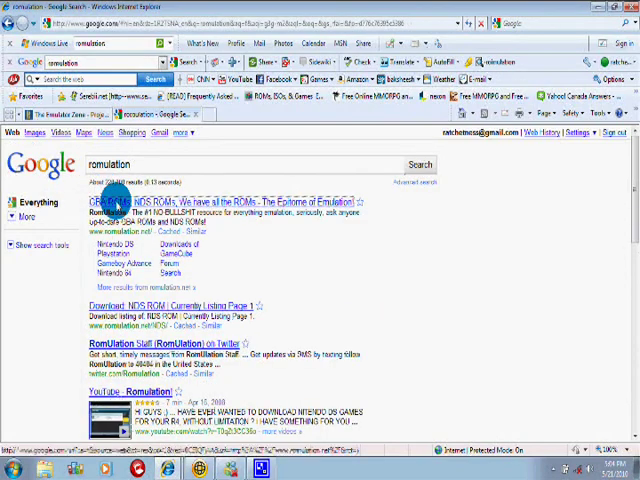
{"action": "left_click", "coordinate": [113, 203]}
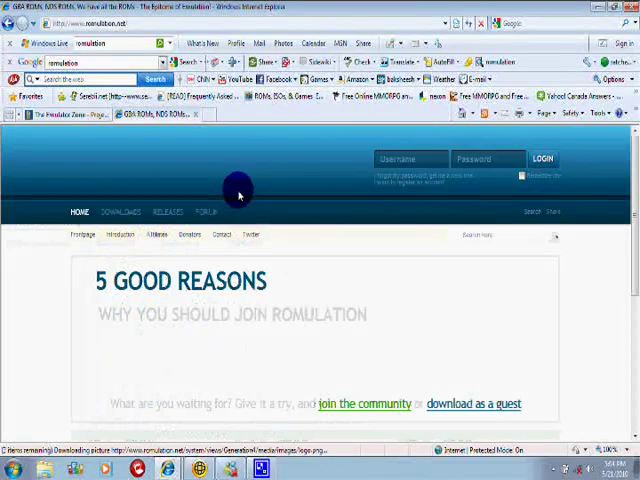
{"action": "mouse_move", "coordinate": [630, 172]}
{"action": "left_mouse_down"}
{"action": "mouse_move", "coordinate": [626, 250]}
{"action": "mouse_move", "coordinate": [632, 100]}
{"action": "left_mouse_up"}
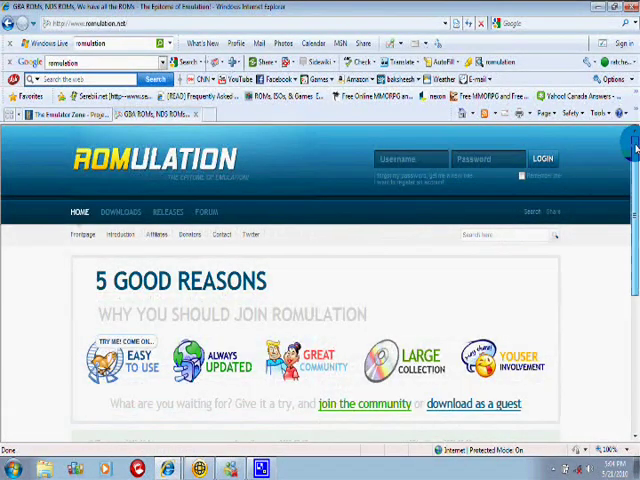
{"action": "mouse_move", "coordinate": [632, 140]}
{"action": "left_mouse_down"}
{"action": "mouse_move", "coordinate": [626, 262]}
{"action": "mouse_move", "coordinate": [632, 158]}
{"action": "left_mouse_up"}
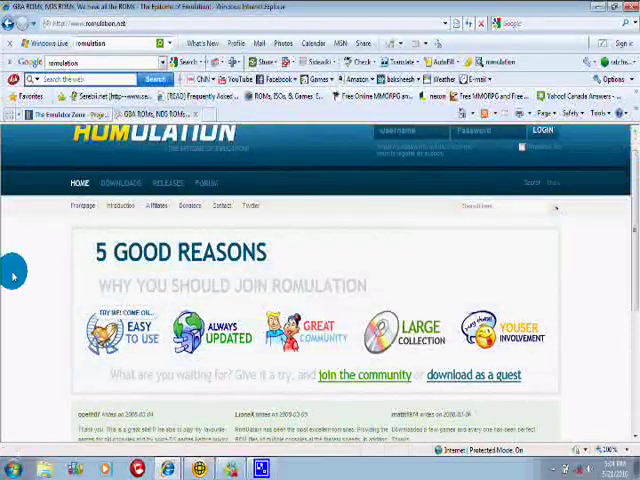
{"action": "scroll", "coordinate": [18, 305], "scroll_direction": "down", "scroll_amount": 2}
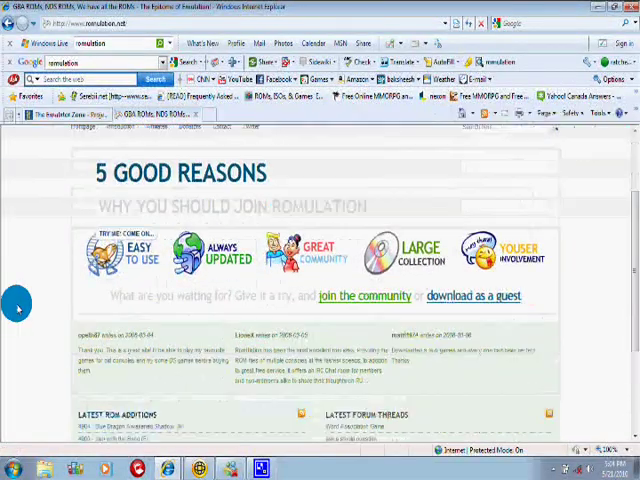
Step: Close the Romulation tab, minimize Internet Explorer, and select the Project64 desktop shortcut
{"action": "left_click", "coordinate": [192, 115]}
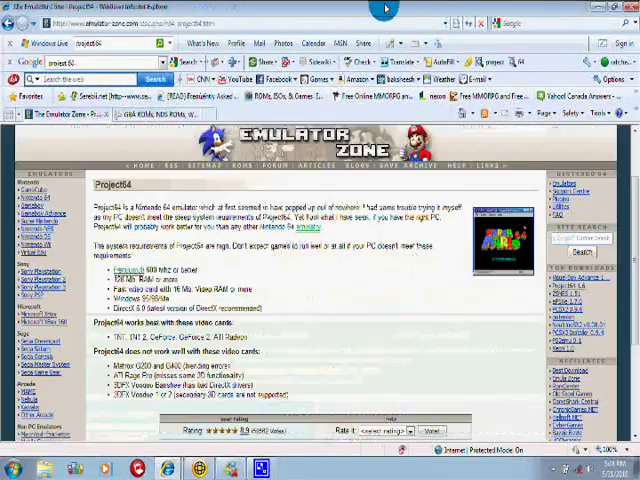
{"action": "left_click", "coordinate": [622, 8]}
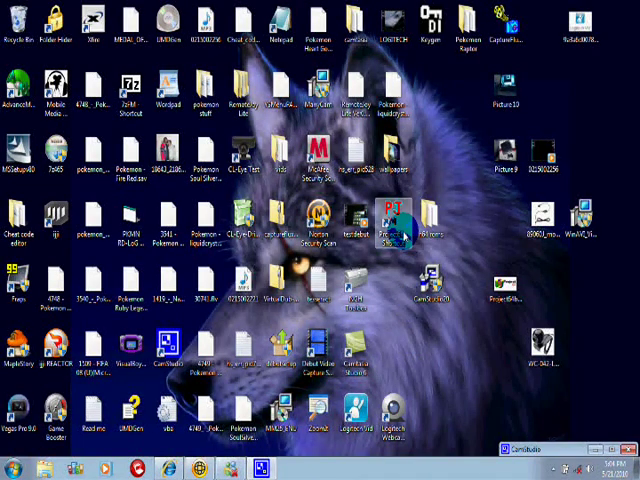
{"action": "left_click", "coordinate": [393, 222]}
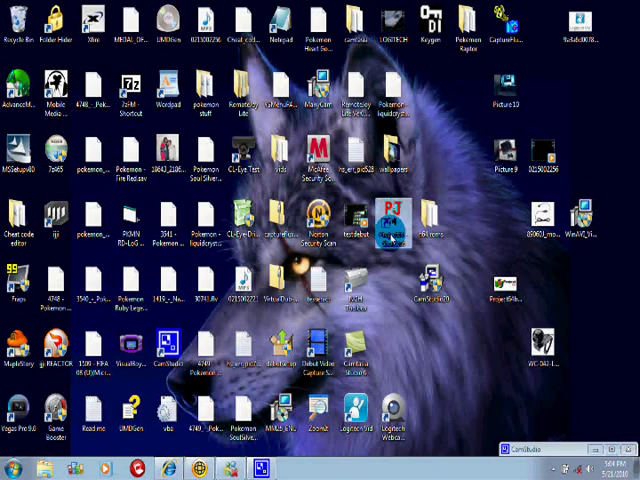
Step: View and dismiss the Project64 shortcut's context menu twice, then open Computer from Start
{"action": "right_click", "coordinate": [393, 222]}
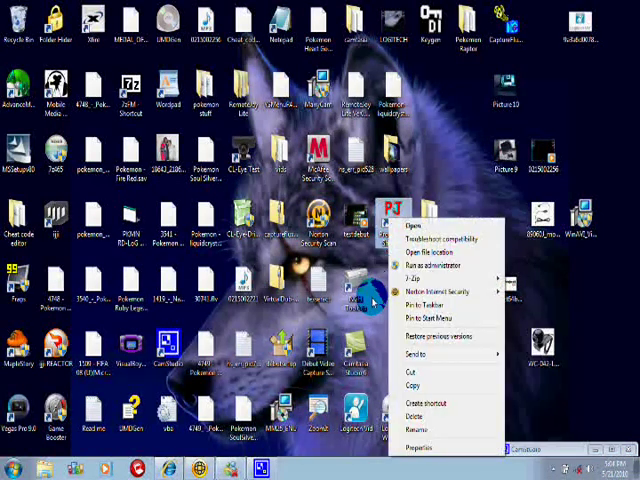
{"action": "left_click", "coordinate": [380, 289]}
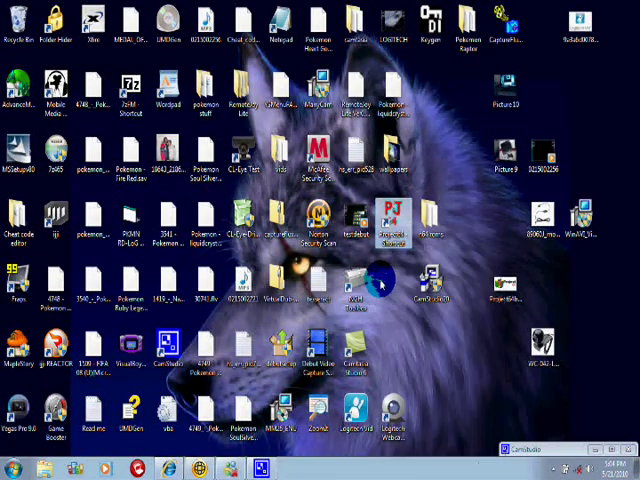
{"action": "right_click", "coordinate": [393, 222]}
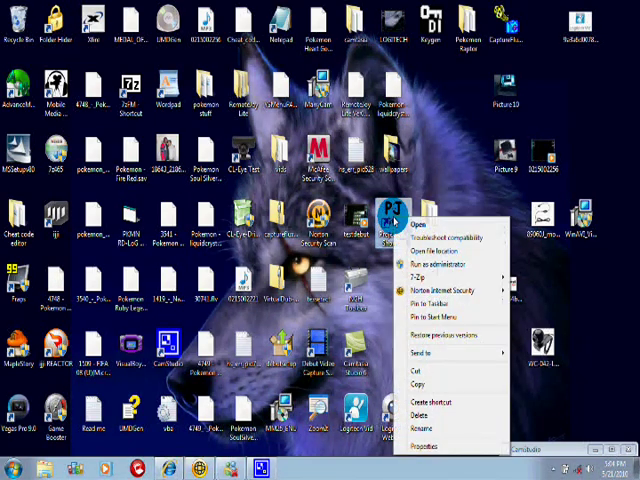
{"action": "left_click", "coordinate": [380, 280]}
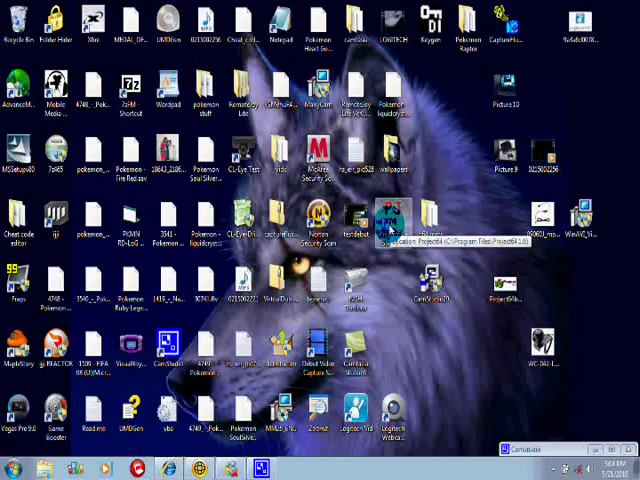
{"action": "left_click", "coordinate": [14, 468]}
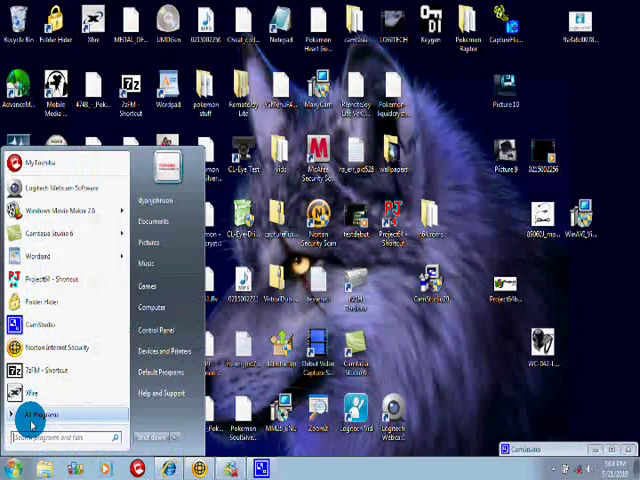
{"action": "left_click", "coordinate": [155, 307]}
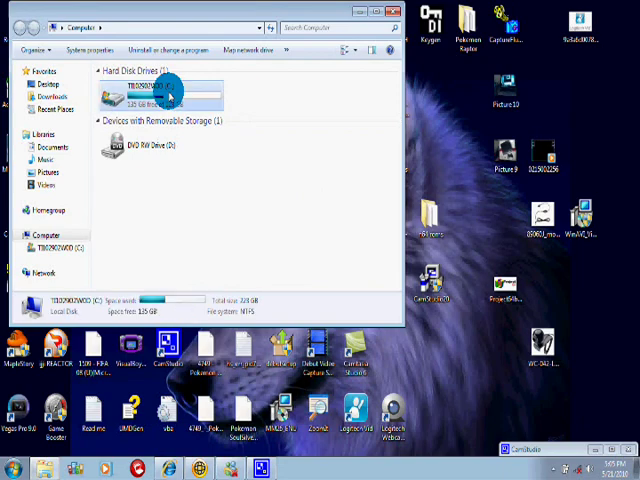
Step: Browse to C:\Program Files\Project64 1.6, check Project64.exe's context menu, and close the folder
{"action": "double_click", "coordinate": [170, 92]}
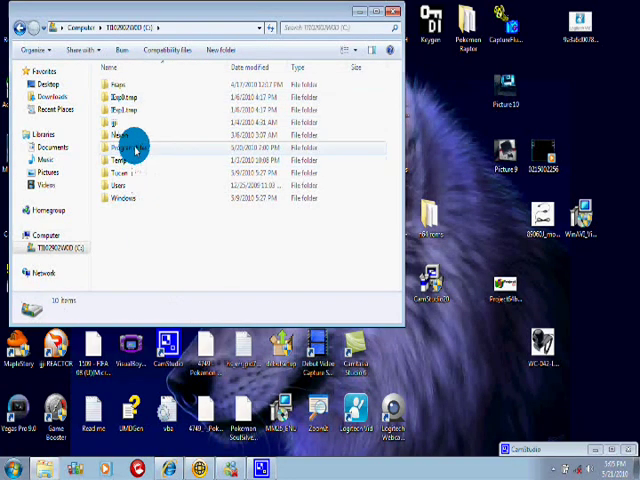
{"action": "double_click", "coordinate": [133, 152]}
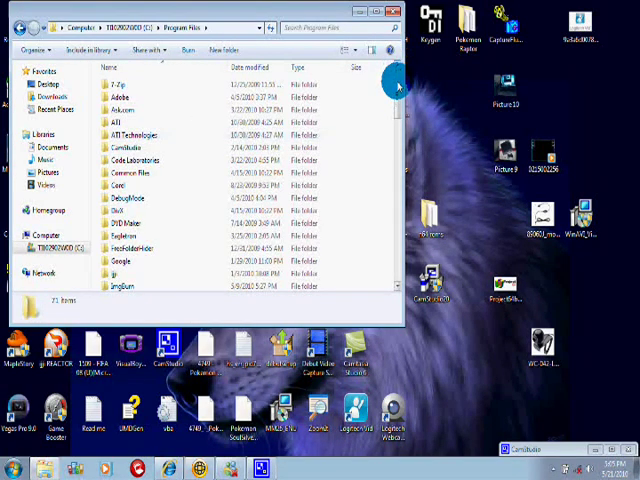
{"action": "left_click_drag", "start_coordinate": [397, 86], "coordinate": [397, 195]}
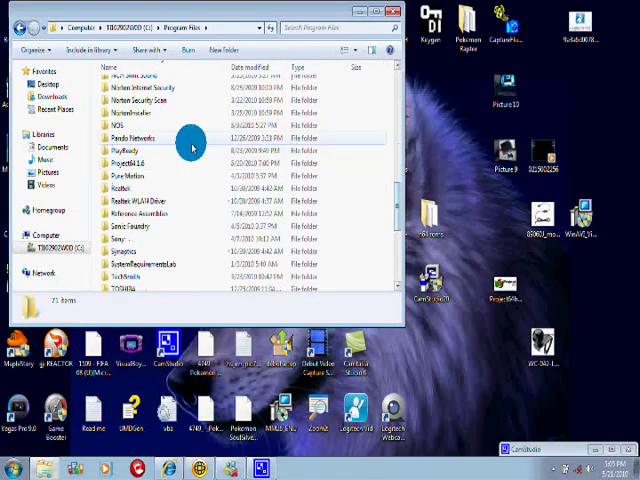
{"action": "double_click", "coordinate": [140, 163]}
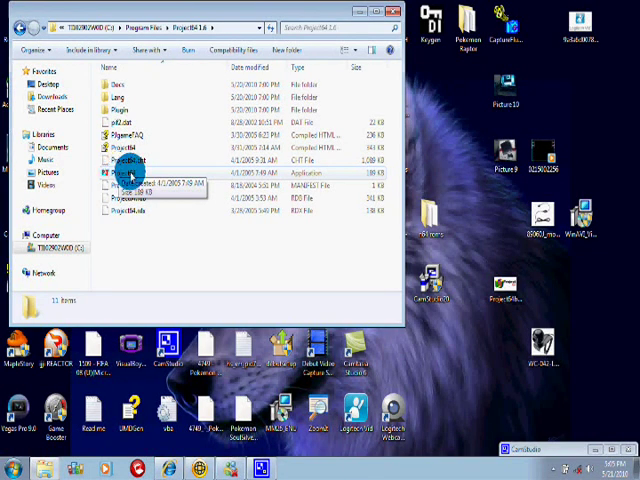
{"action": "mouse_move", "coordinate": [130, 172]}
{"action": "left_mouse_down"}
{"action": "mouse_move", "coordinate": [200, 182]}
{"action": "mouse_move", "coordinate": [132, 172]}
{"action": "left_mouse_up"}
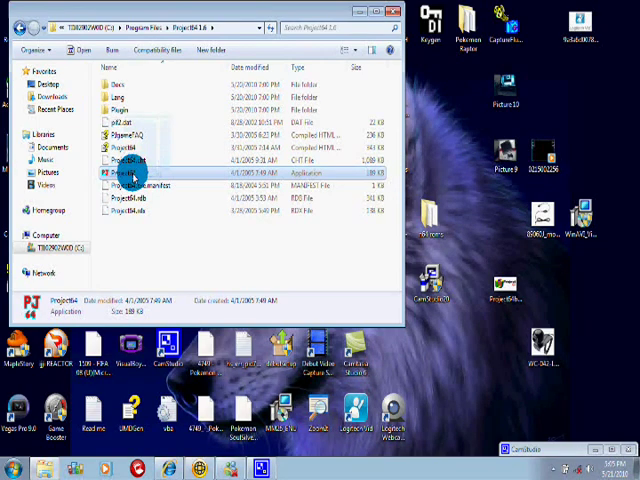
{"action": "right_click", "coordinate": [132, 175]}
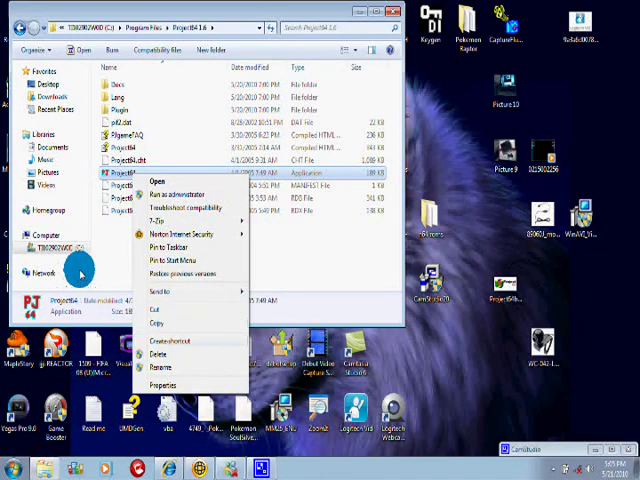
{"action": "left_click", "coordinate": [112, 258]}
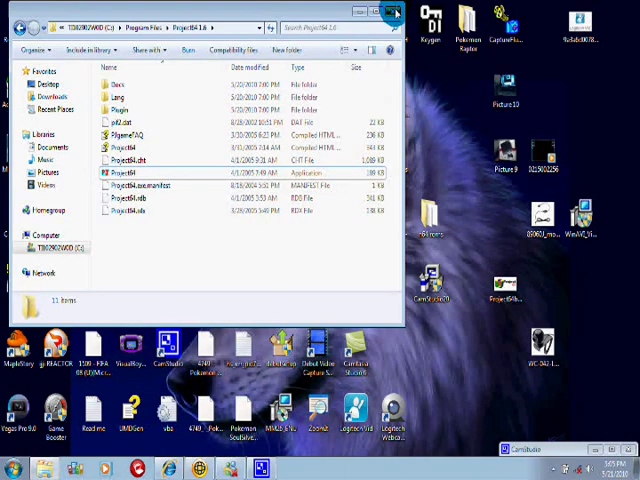
{"action": "left_click", "coordinate": [394, 13]}
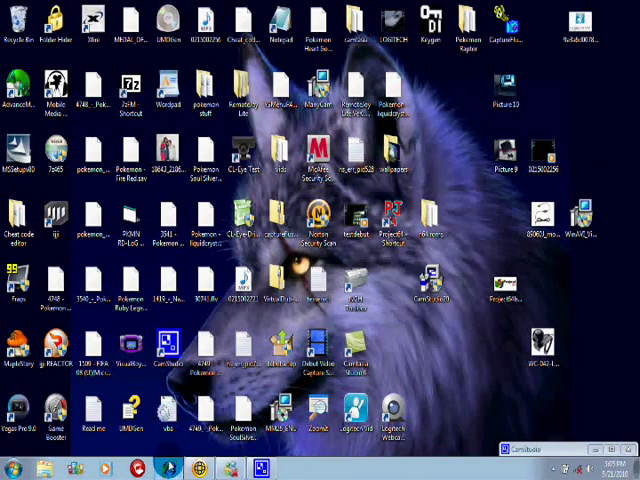
Step: Briefly restore and minimize Internet Explorer, then select the Project64 desktop shortcut
{"action": "left_click", "coordinate": [168, 468]}
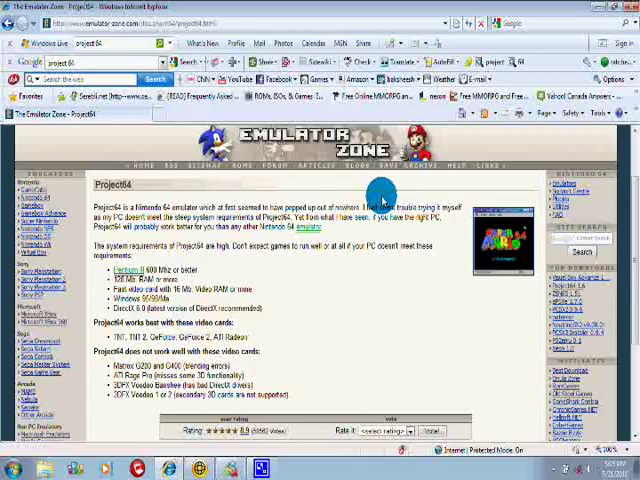
{"action": "left_click", "coordinate": [598, 10]}
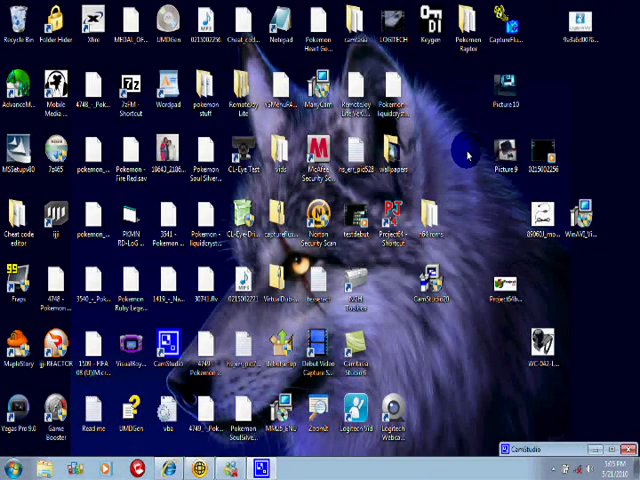
{"action": "left_click", "coordinate": [390, 222]}
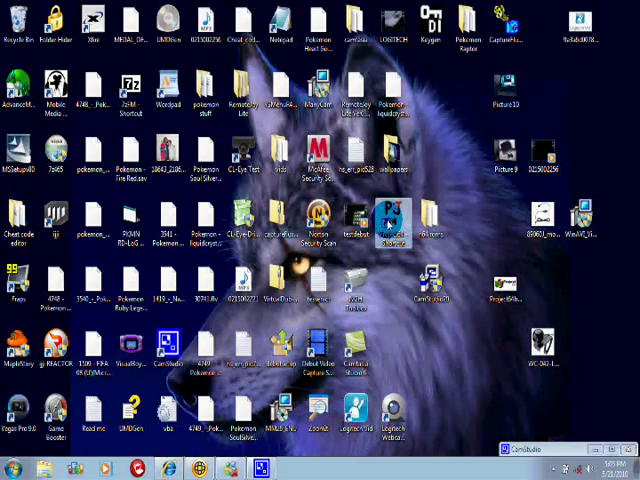
Step: Launch Project64 and load the Super Mario 64 ROM through File > Open Rom
{"action": "double_click", "coordinate": [390, 222]}
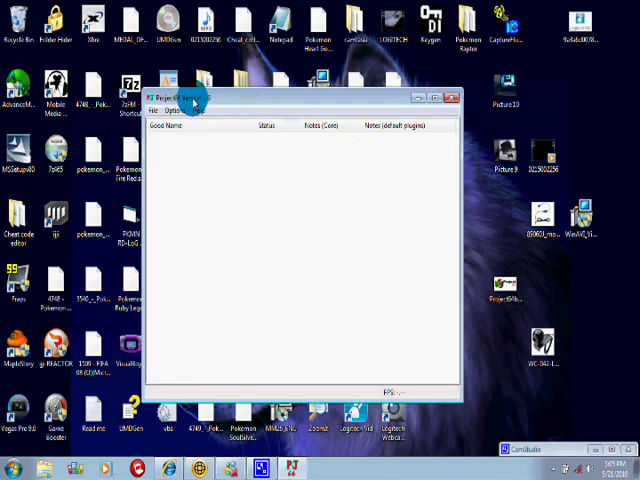
{"action": "left_click", "coordinate": [153, 111]}
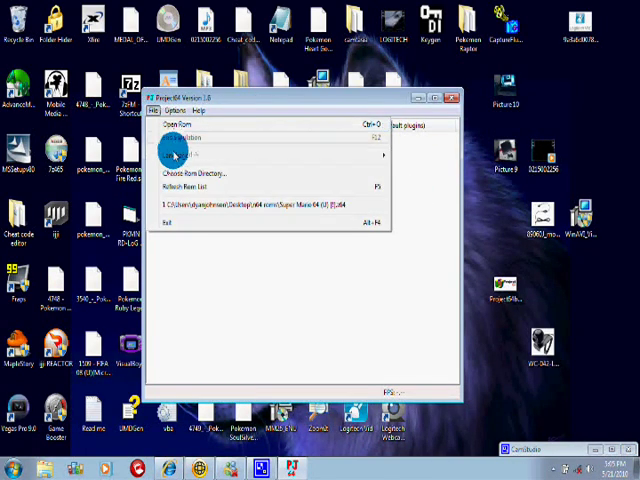
{"action": "left_click", "coordinate": [180, 127]}
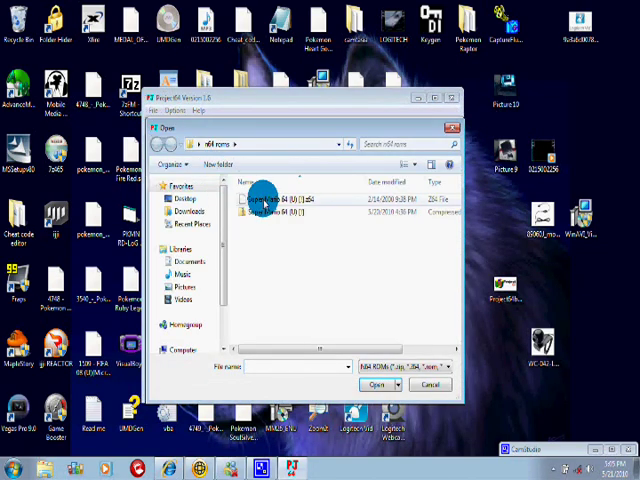
{"action": "double_click", "coordinate": [263, 200]}
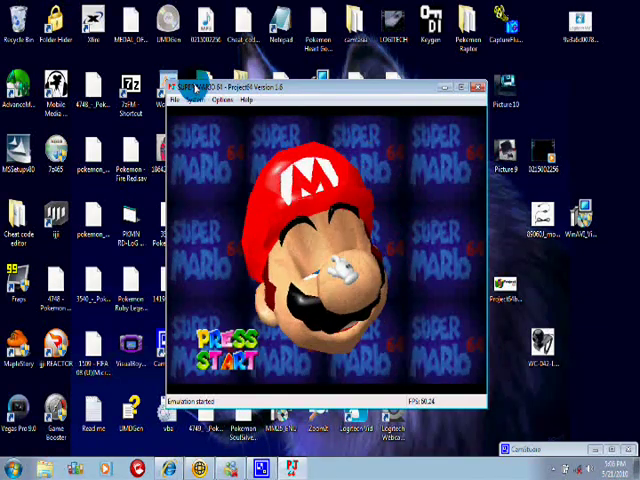
Step: Start Super Mario 64 from the MARIO A file and run and jump around the castle grounds
{"action": "key", "text": "Return"}
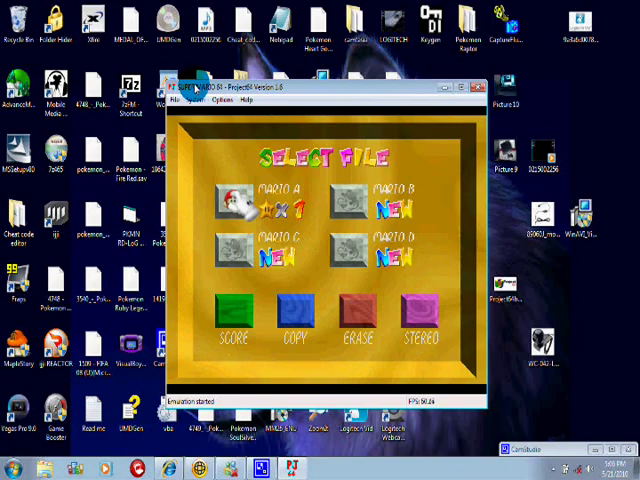
{"action": "key", "text": "Return"}
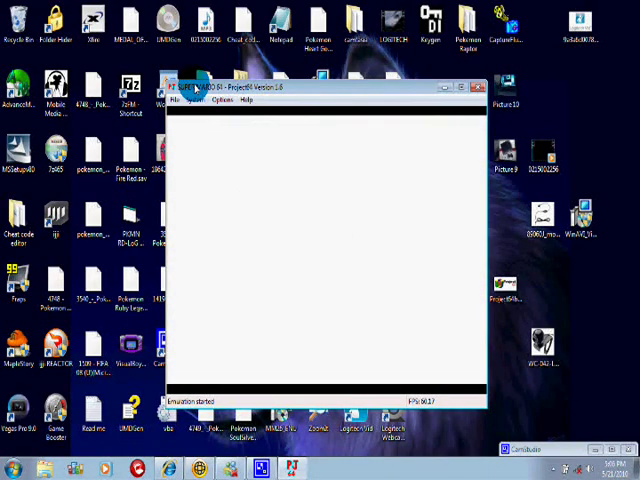
{"action": "key", "text": "Up"}
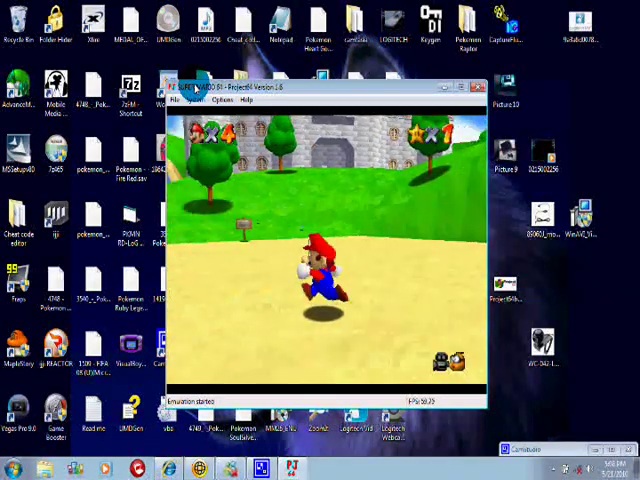
{"action": "key", "text": "Left"}
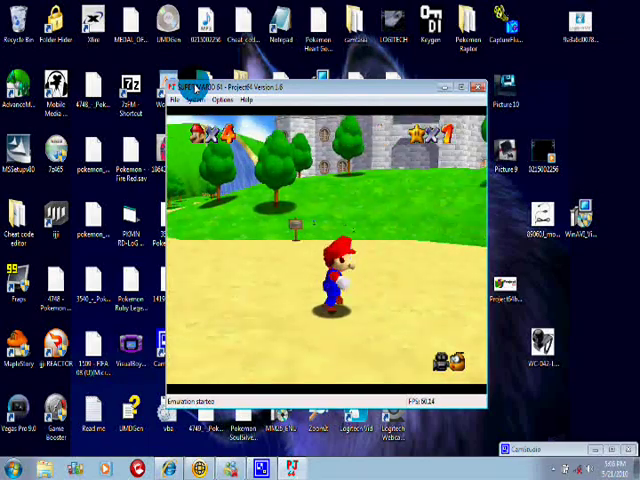
{"action": "key", "text": "Up"}
{"action": "key", "text": "x"}
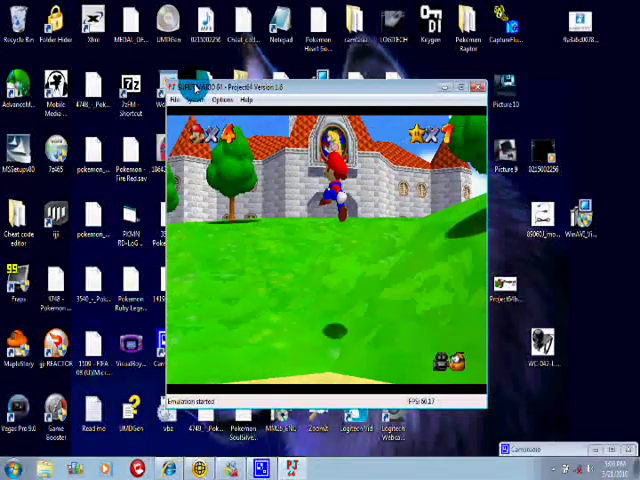
{"action": "key", "text": "Up"}
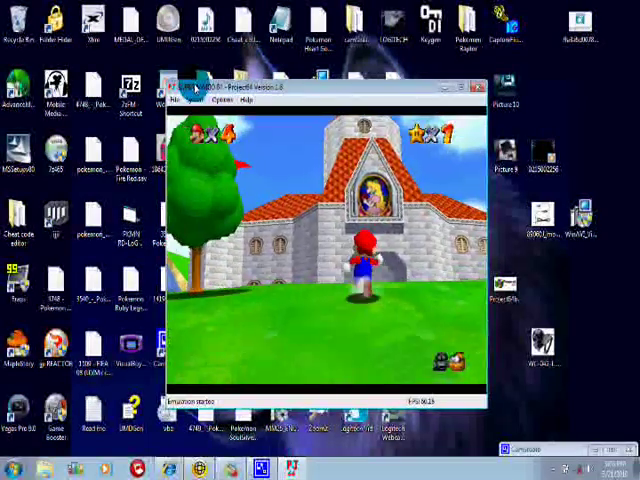
{"action": "key", "text": "Left"}
{"action": "key", "text": "Up"}
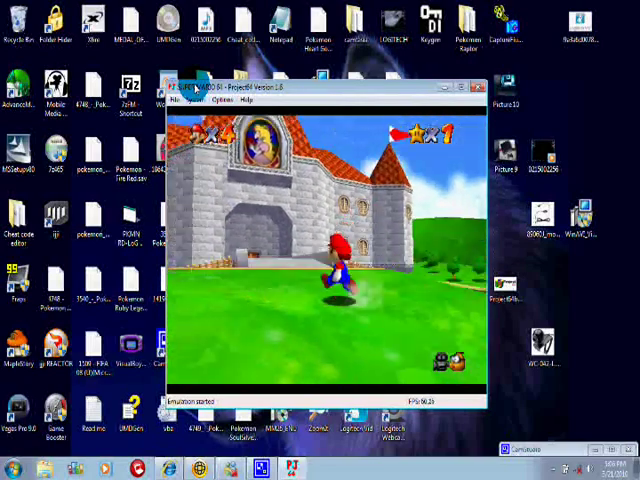
Step: Run Mario across the courtyard, jump at the wall, and steer him through the castle door
{"action": "key", "text": "Up"}
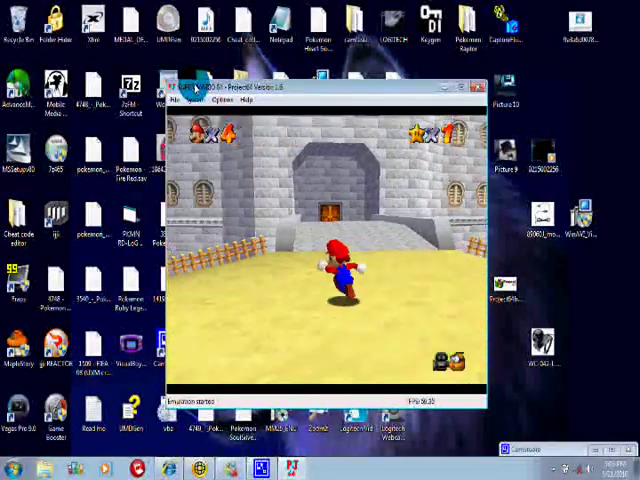
{"action": "key", "text": "Up"}
{"action": "key", "text": "Left"}
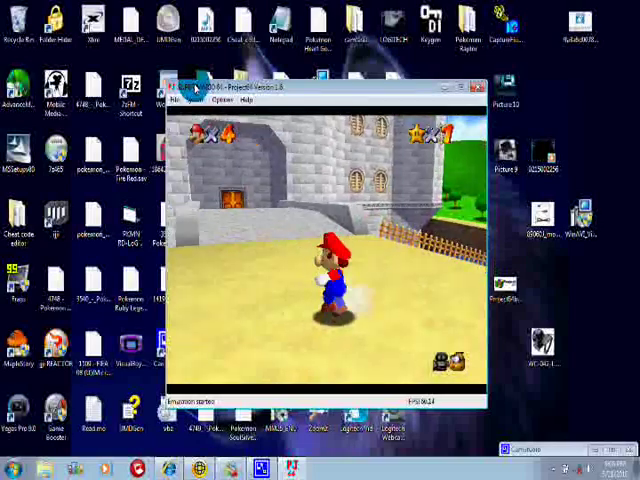
{"action": "key", "text": "Up"}
{"action": "key", "text": "x"}
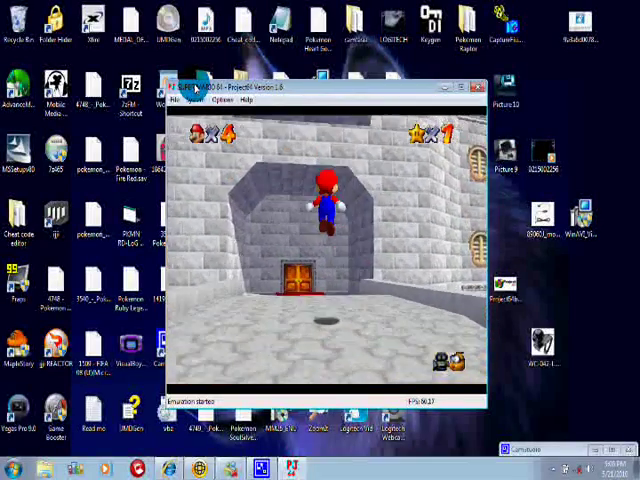
{"action": "key", "text": "Up"}
{"action": "key", "text": "Right"}
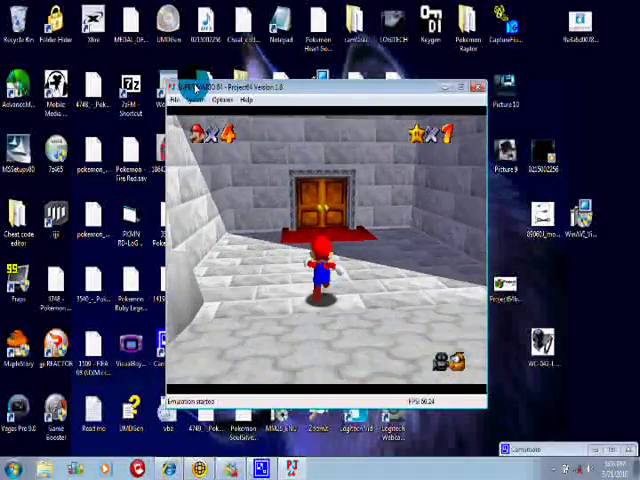
{"action": "key", "text": "Up"}
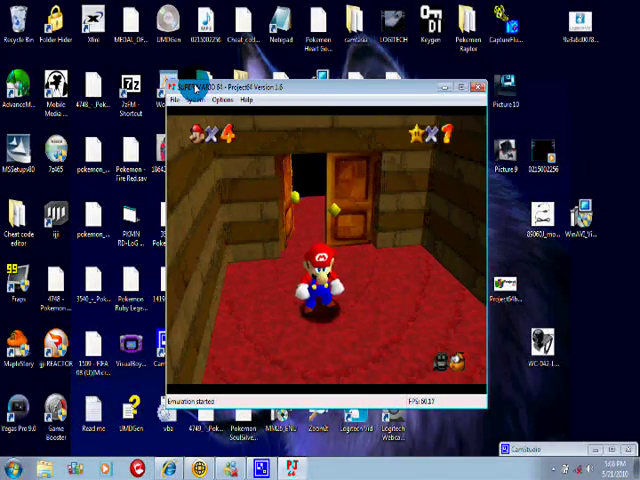
Step: Run Mario across the checkered hall toward the wooden door, then close Project64
{"action": "key", "text": "Up"}
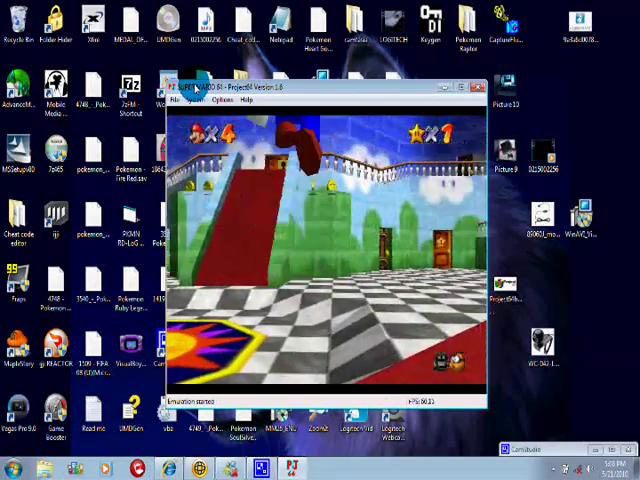
{"action": "key", "text": "Up"}
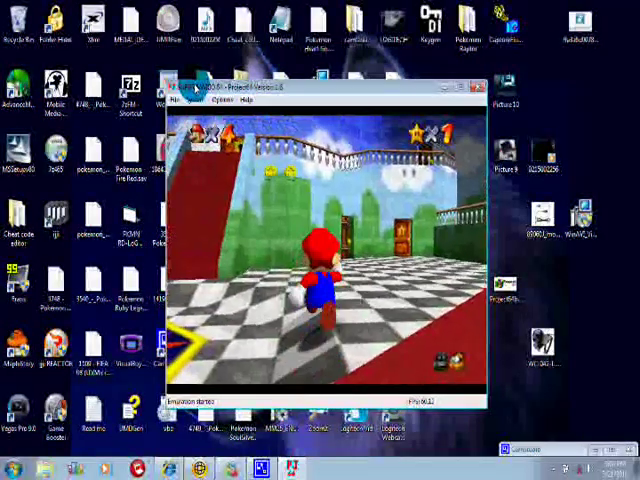
{"action": "key", "text": "x"}
{"action": "key", "text": "Up"}
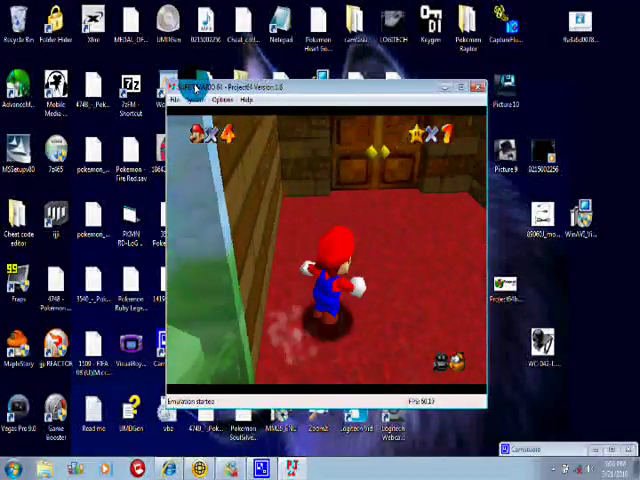
{"action": "key", "text": "Left"}
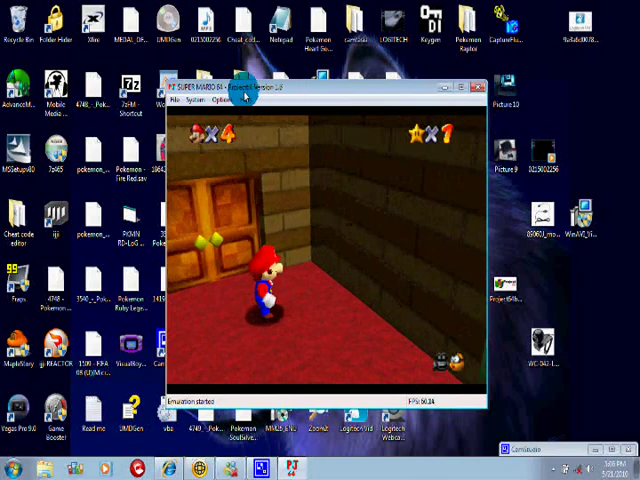
{"action": "left_click", "coordinate": [476, 88]}
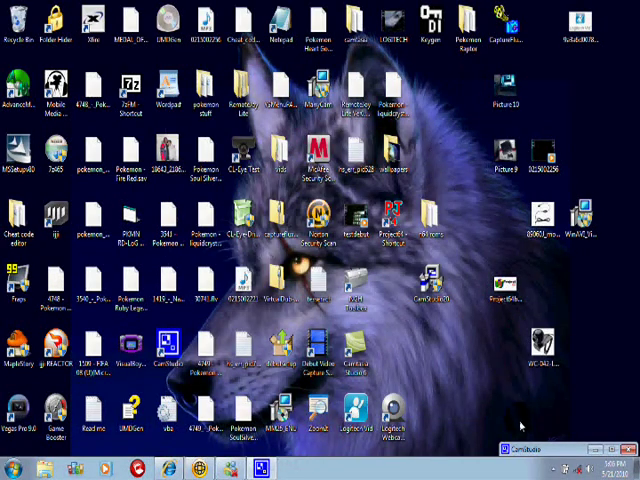
Step: Drag the CamStudio window from the bottom-right corner up to the middle of the desktop
{"action": "mouse_move", "coordinate": [522, 450]}
{"action": "left_mouse_down"}
{"action": "mouse_move", "coordinate": [477, 264]}
{"action": "mouse_move", "coordinate": [345, 190]}
{"action": "left_mouse_up"}
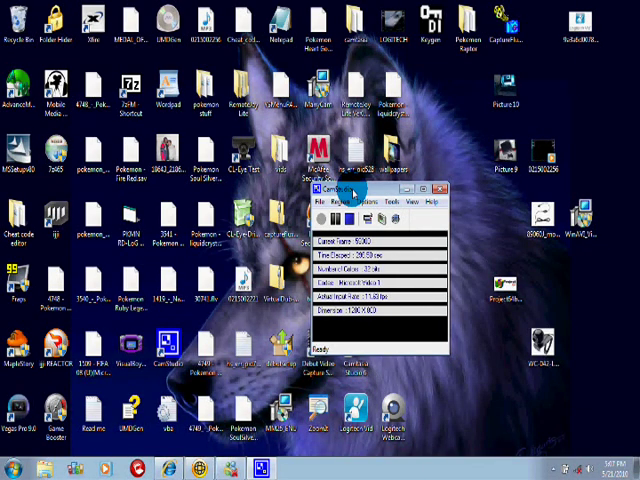
{"action": "left_click_drag", "start_coordinate": [350, 190], "coordinate": [395, 178]}
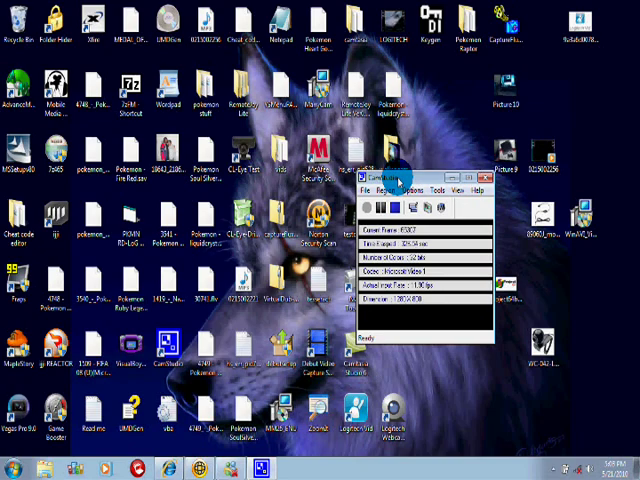
{"action": "left_click_drag", "start_coordinate": [402, 180], "coordinate": [402, 206]}
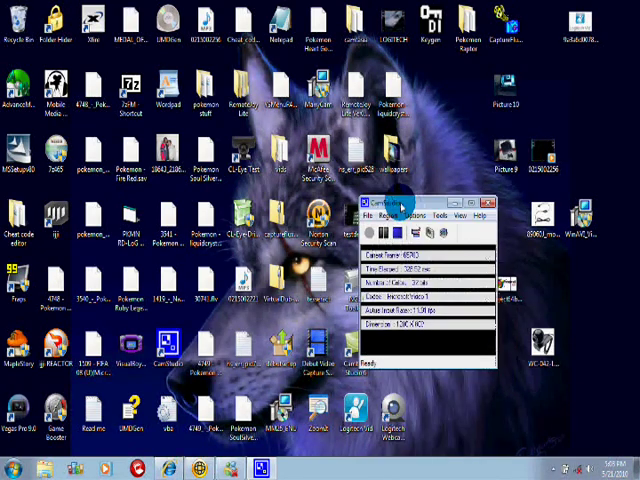
{"action": "mouse_move", "coordinate": [402, 206]}
{"action": "left_mouse_down"}
{"action": "mouse_move", "coordinate": [425, 210]}
{"action": "mouse_move", "coordinate": [385, 175]}
{"action": "left_mouse_up"}
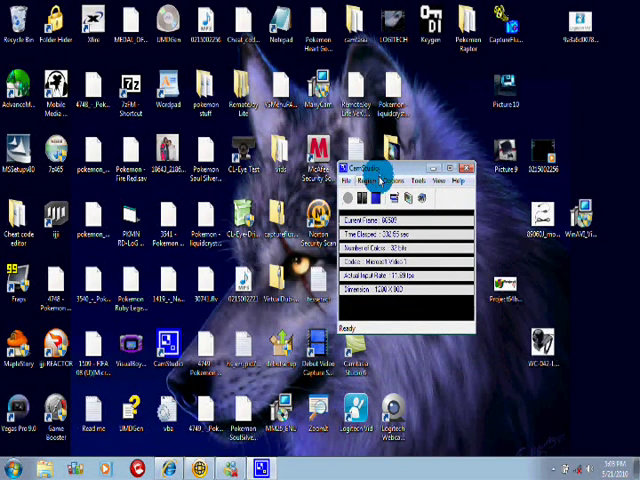